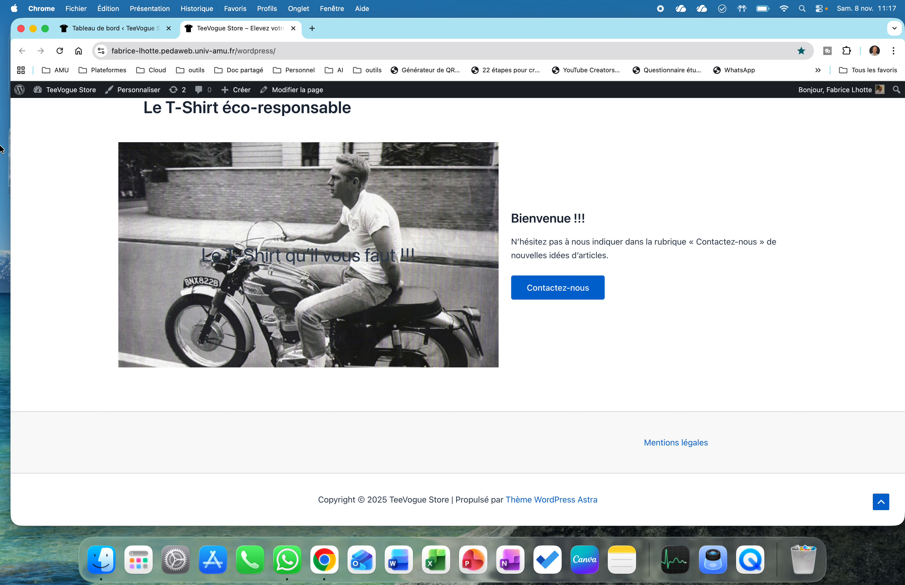
- Open the footer's Copyright element for editing in the site's theme customizer
{"action": "mouse_move", "coordinate": [51, 92]}
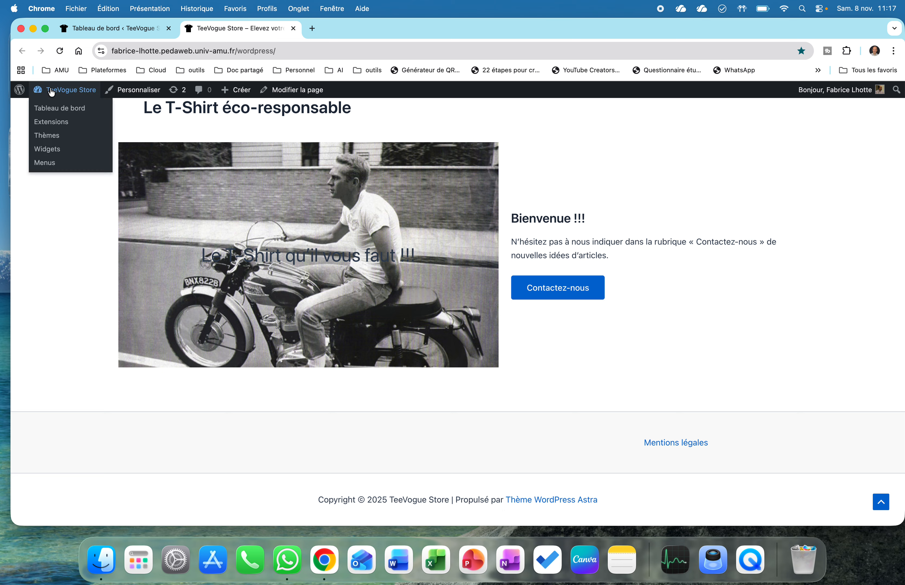
{"action": "left_click", "coordinate": [52, 109]}
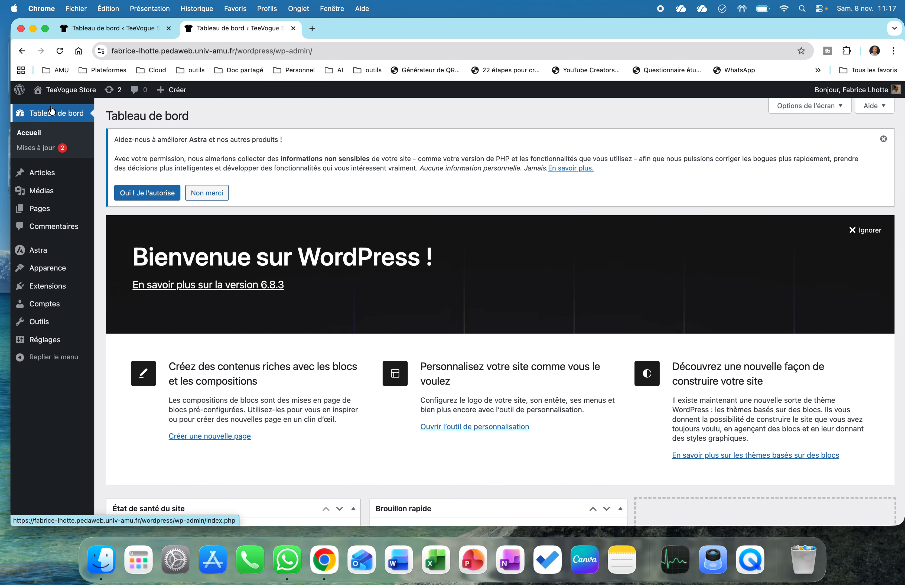
{"action": "mouse_move", "coordinate": [61, 268]}
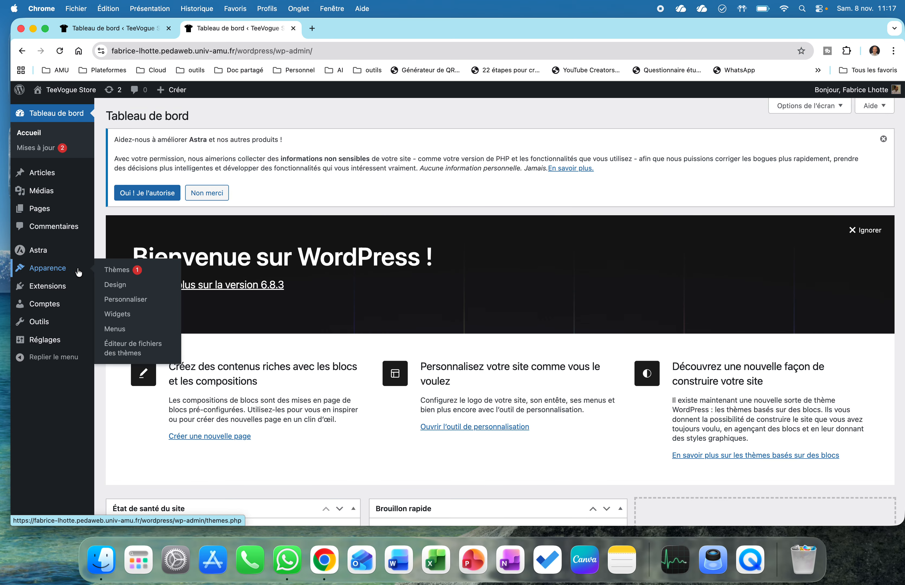
{"action": "left_click", "coordinate": [118, 299]}
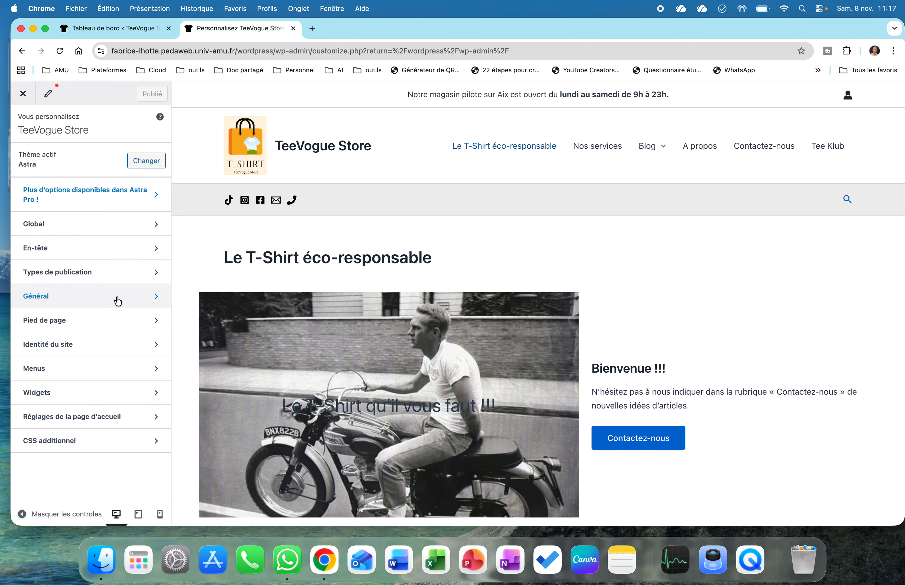
{"action": "left_click", "coordinate": [99, 320]}
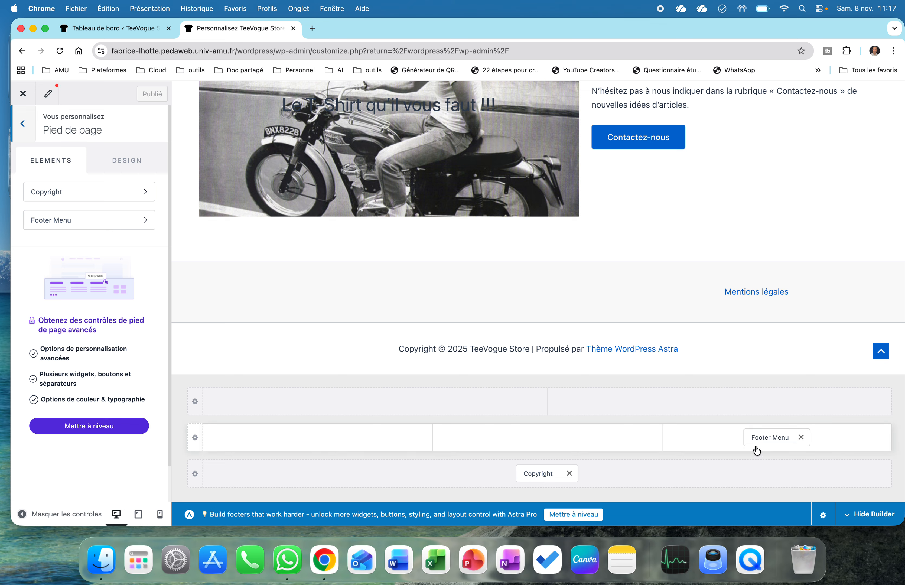
{"action": "left_click", "coordinate": [557, 479]}
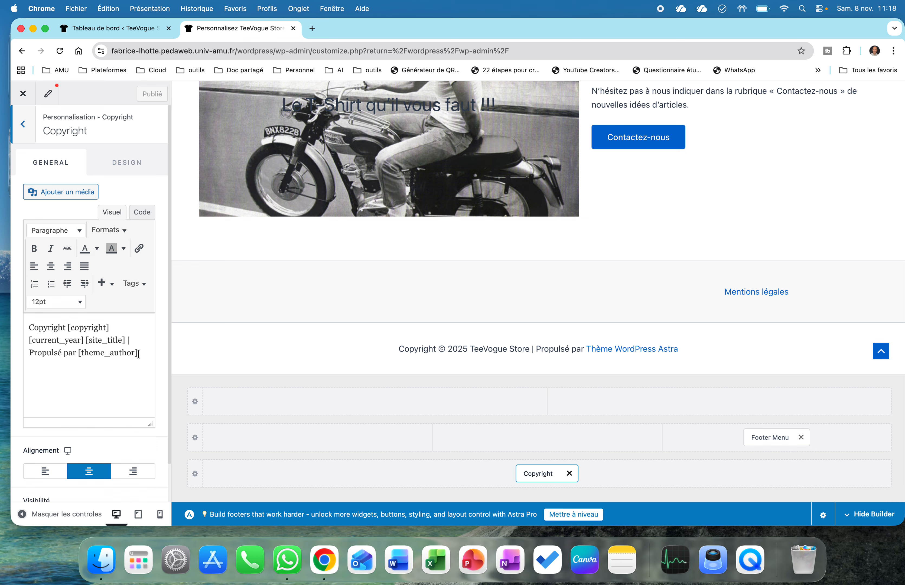
- Replace "Propulsé par [theme_author]" in the copyright text with "Aix-en-Provence"
{"action": "left_click_drag", "start_coordinate": [140, 352], "coordinate": [25, 349]}
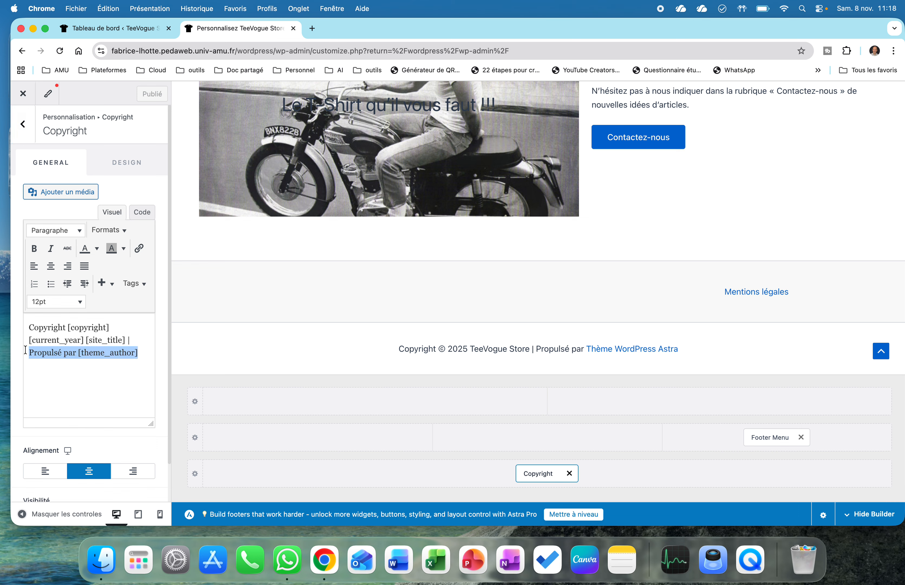
{"action": "type", "text": "A"}
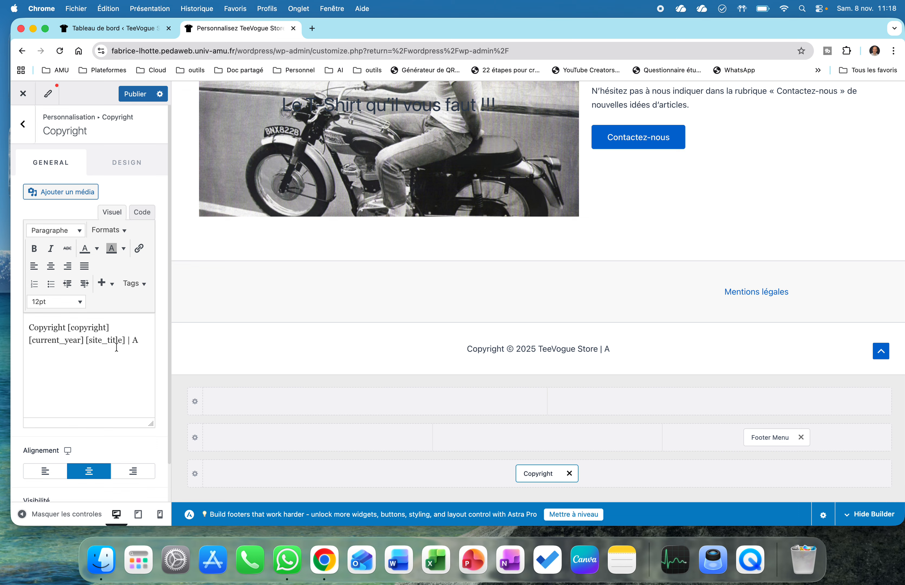
{"action": "type", "text": "ix-en"}
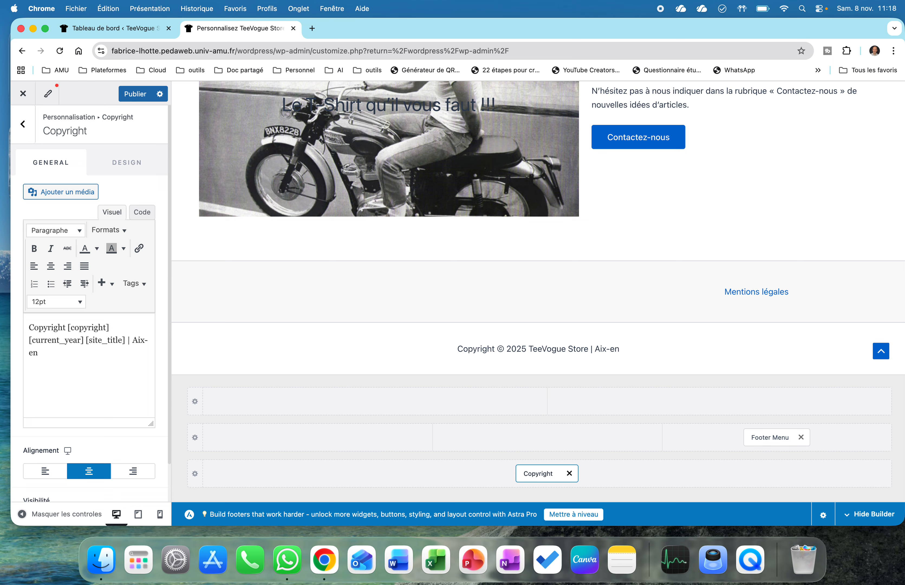
{"action": "type", "text": "-Provence"}
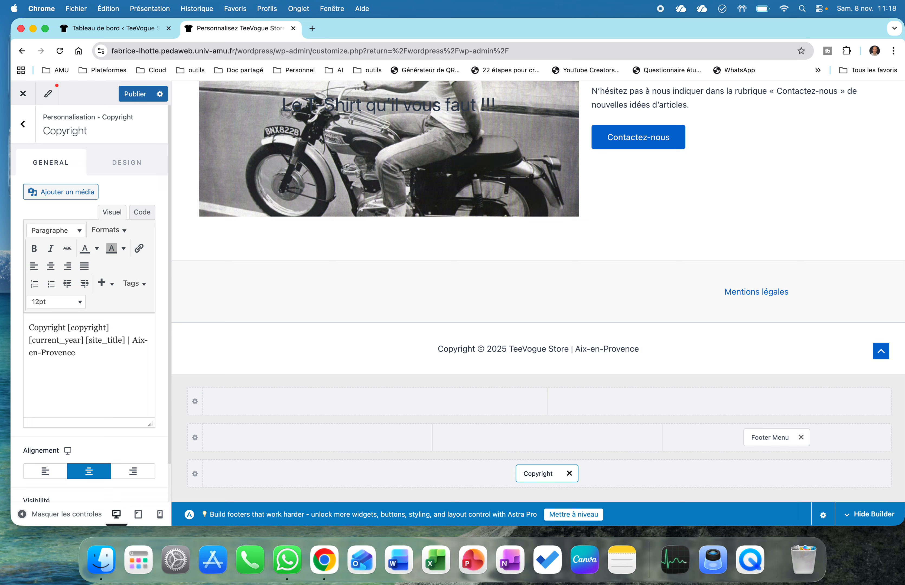
- Add a second copyright paragraph reading "Site fictif à visée pédagogique réalisé par les étuidants du département Techniques de Commercialisation de l'IUT d'Aix-Marseille"
{"action": "key", "text": "Return"}
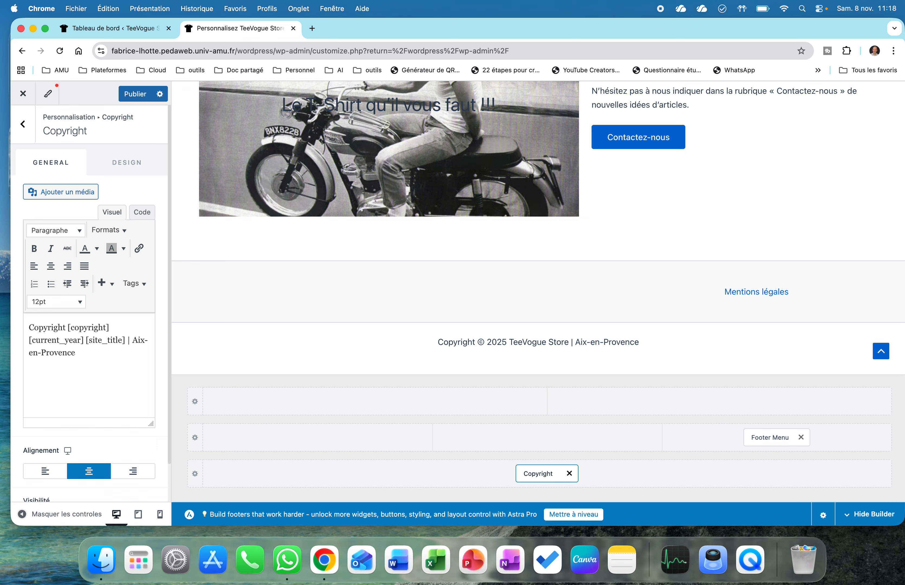
{"action": "type", "text": "Site "}
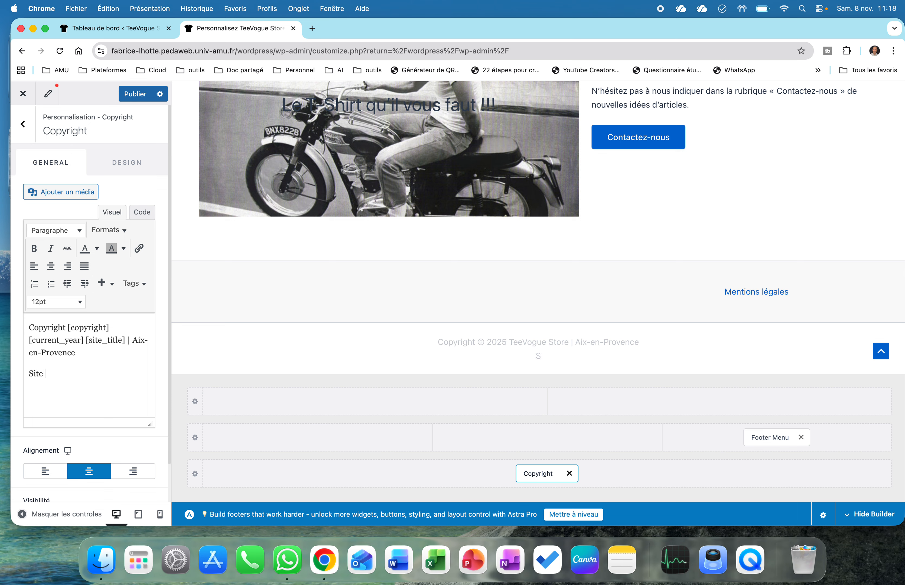
{"action": "type", "text": "fictif"}
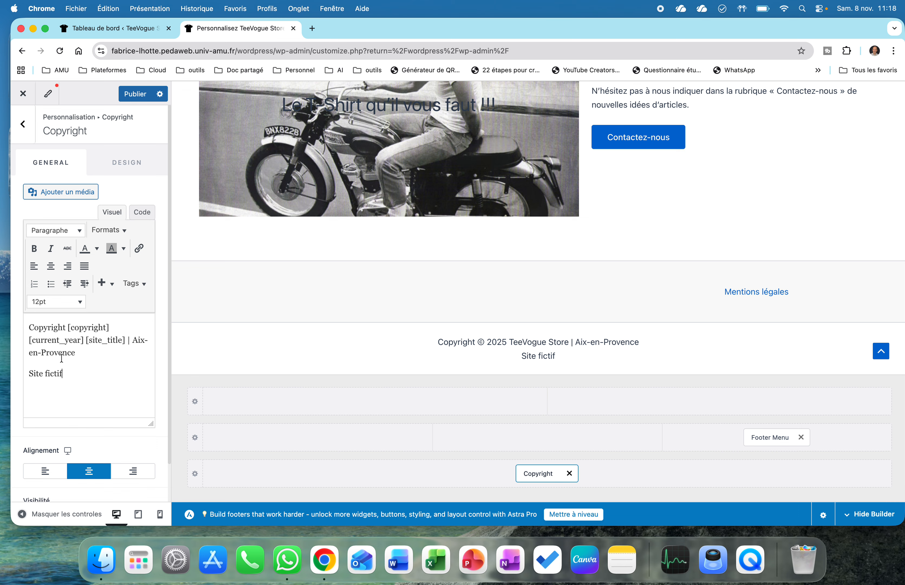
{"action": "type", "text": "à visée péd"}
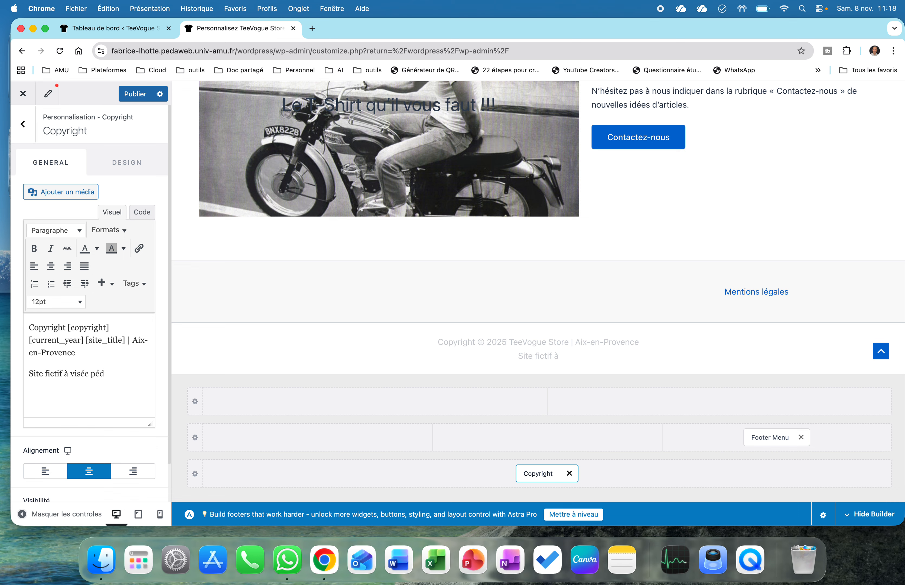
{"action": "type", "text": "agogique"}
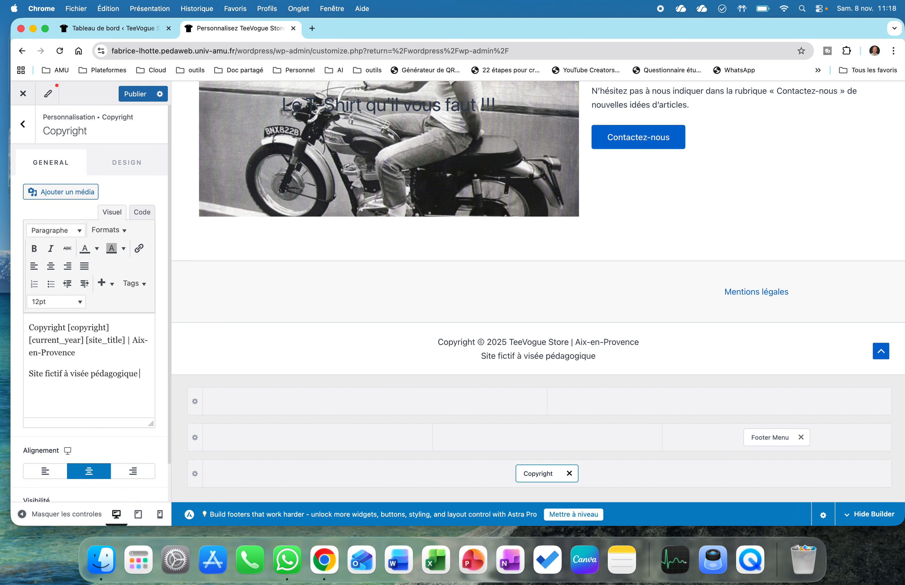
{"action": "type", "text": " réalisé"}
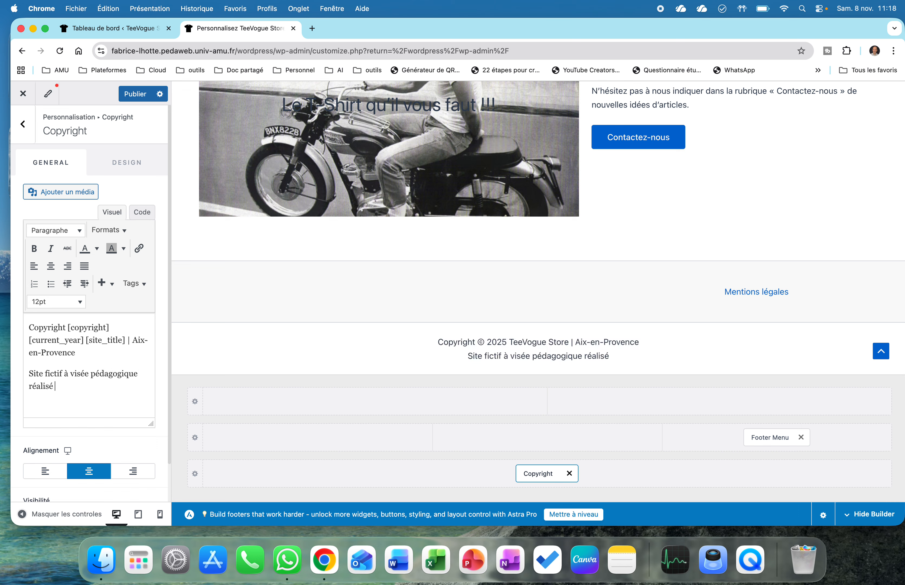
{"action": "type", "text": " par les étuid"}
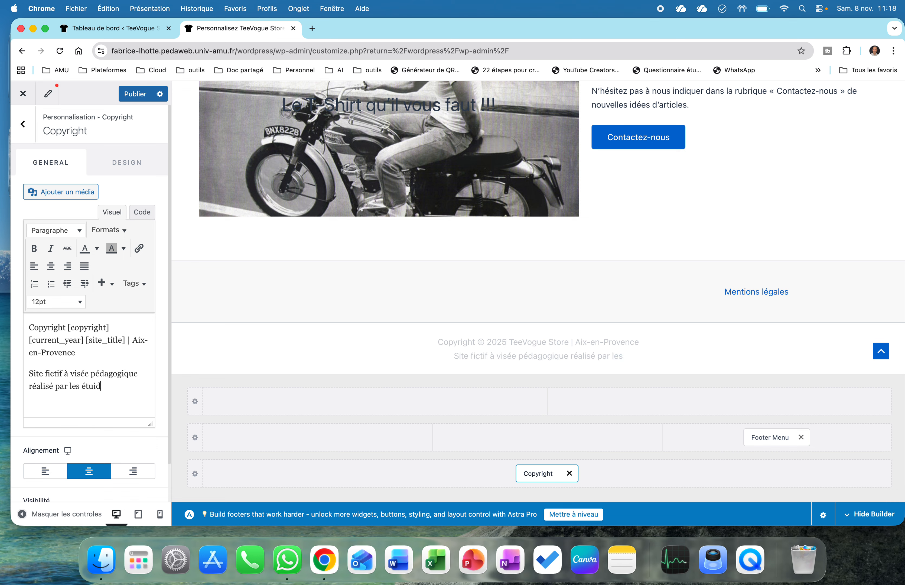
{"action": "type", "text": "ants du d"}
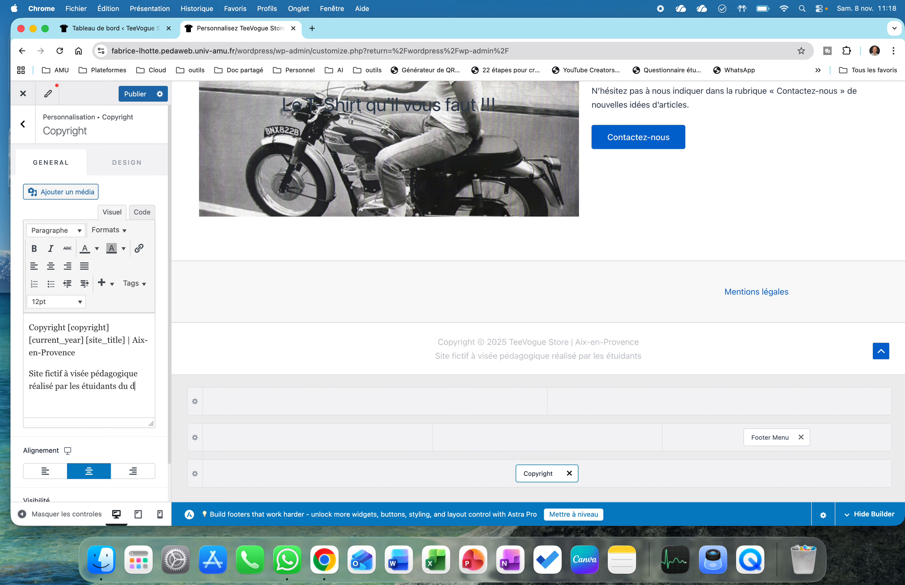
{"action": "type", "text": "épartement"}
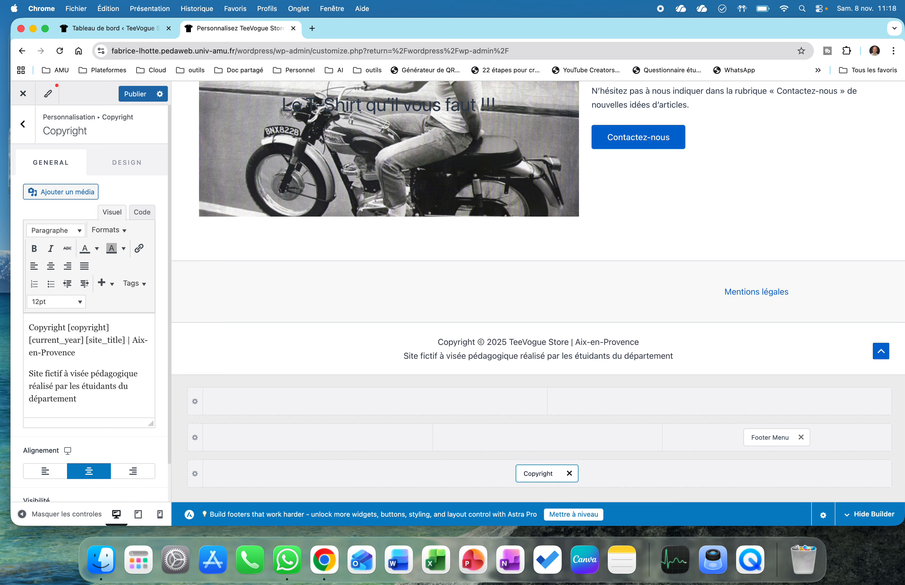
{"action": "type", "text": " Techniq"}
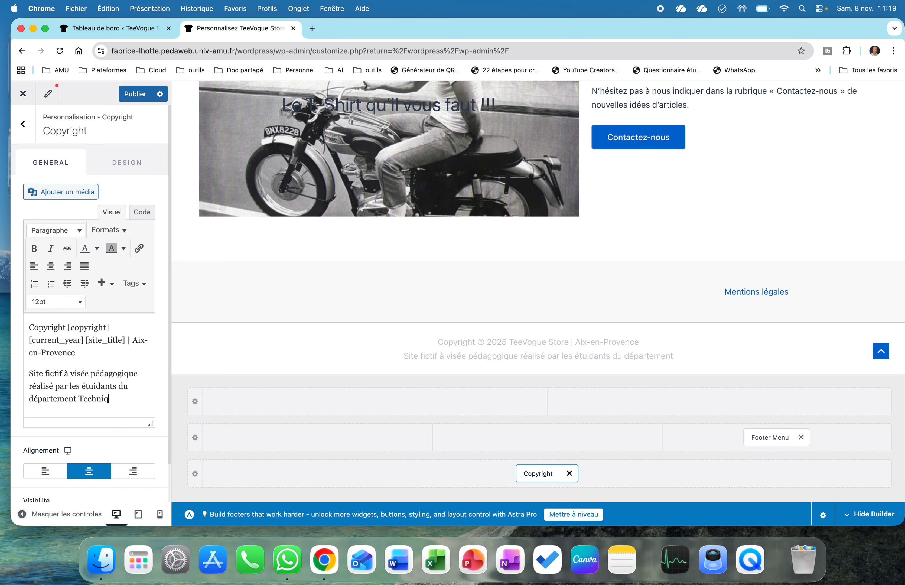
{"action": "type", "text": "ues de Com"}
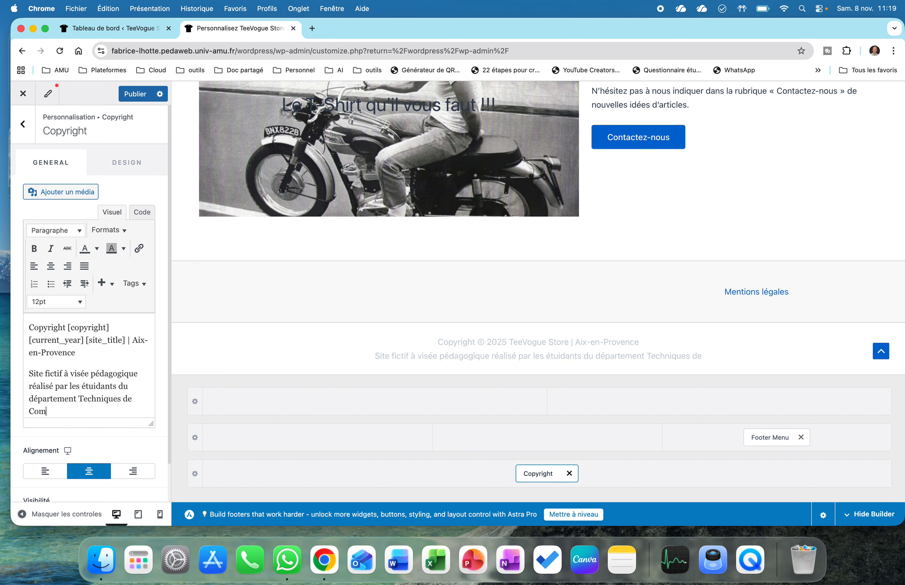
{"action": "type", "text": "mercialisation de l'IU"}
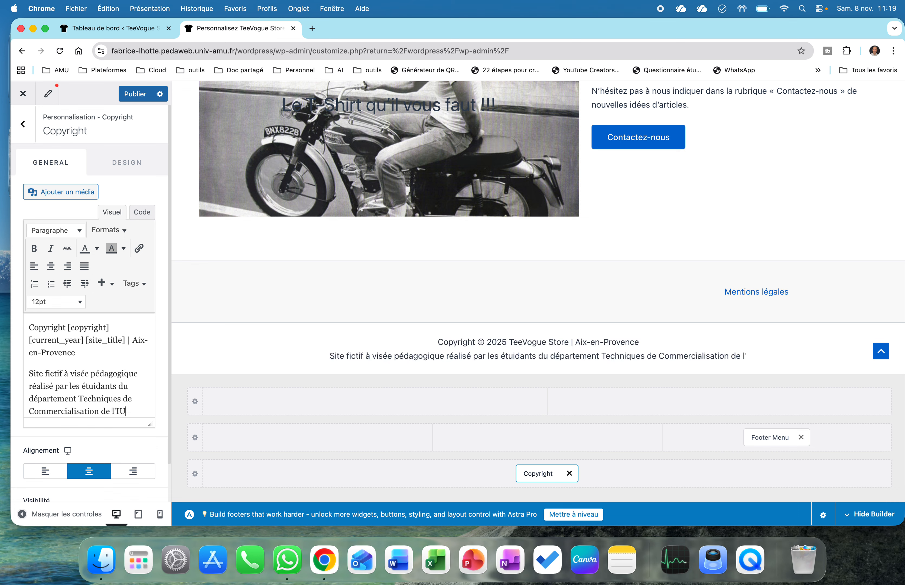
{"action": "type", "text": "T d'A"}
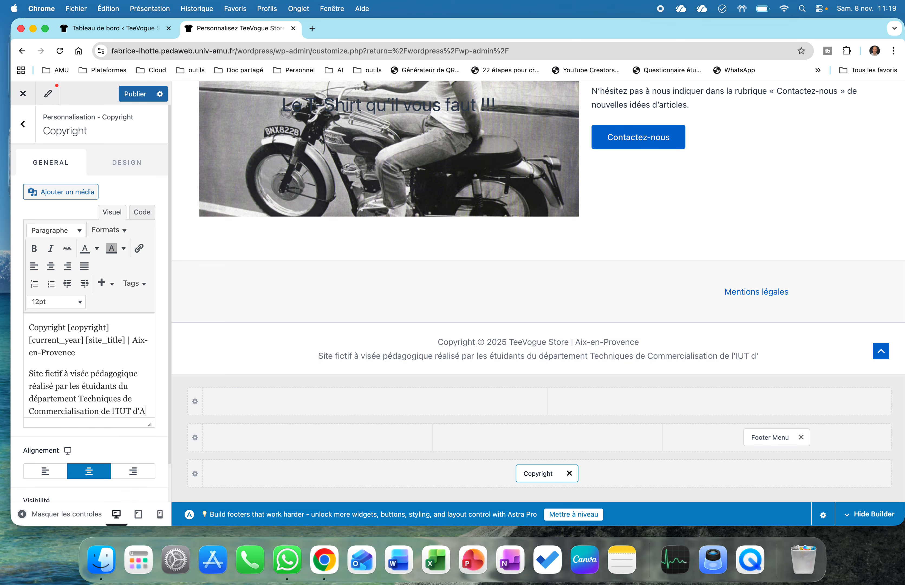
{"action": "type", "text": "ix"}
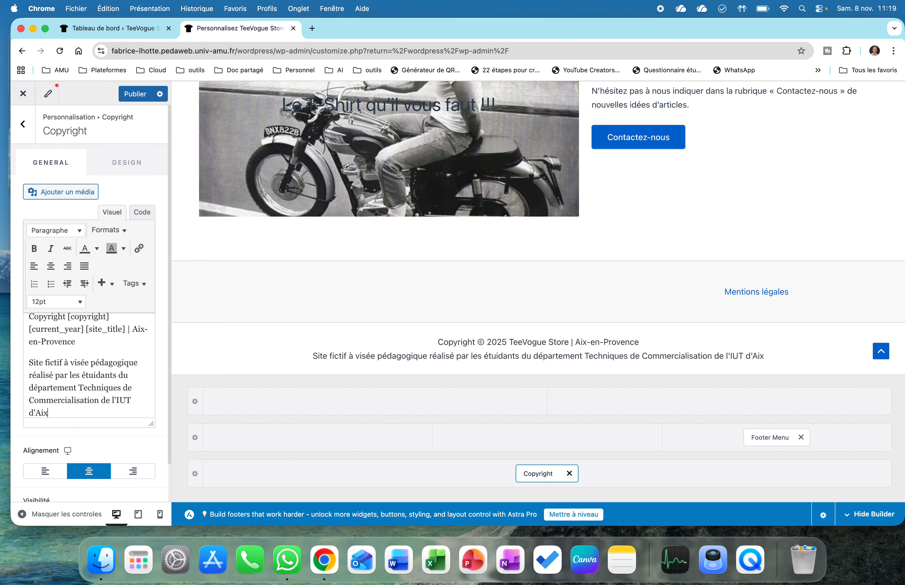
{"action": "type", "text": "-Marseil"}
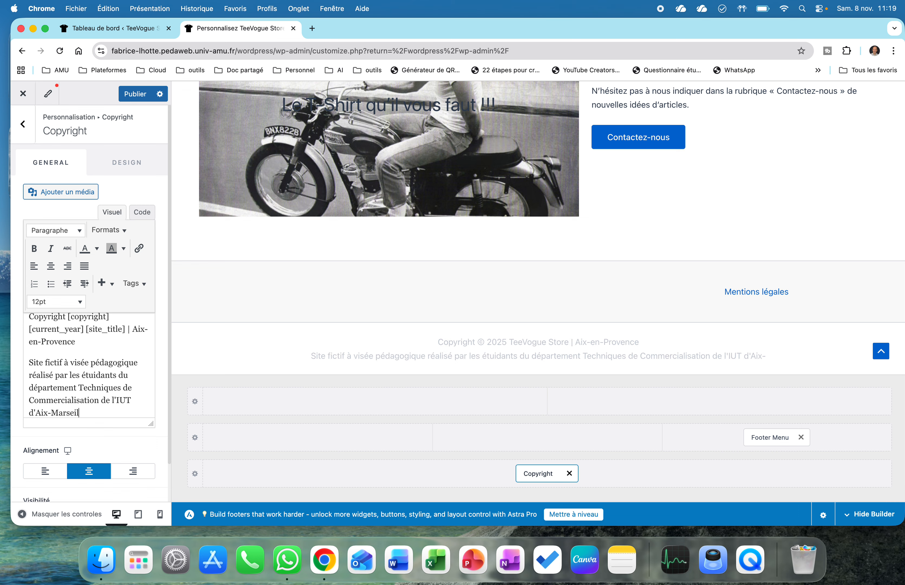
{"action": "type", "text": "le"}
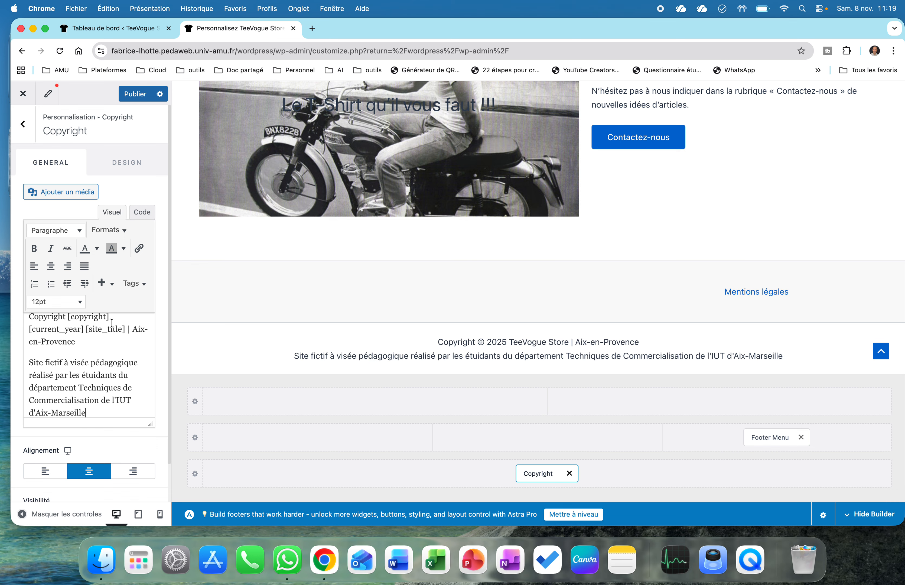
- Publish the copyright changes and check the footer on the live TeeVogue Store home page
{"action": "left_click", "coordinate": [132, 94]}
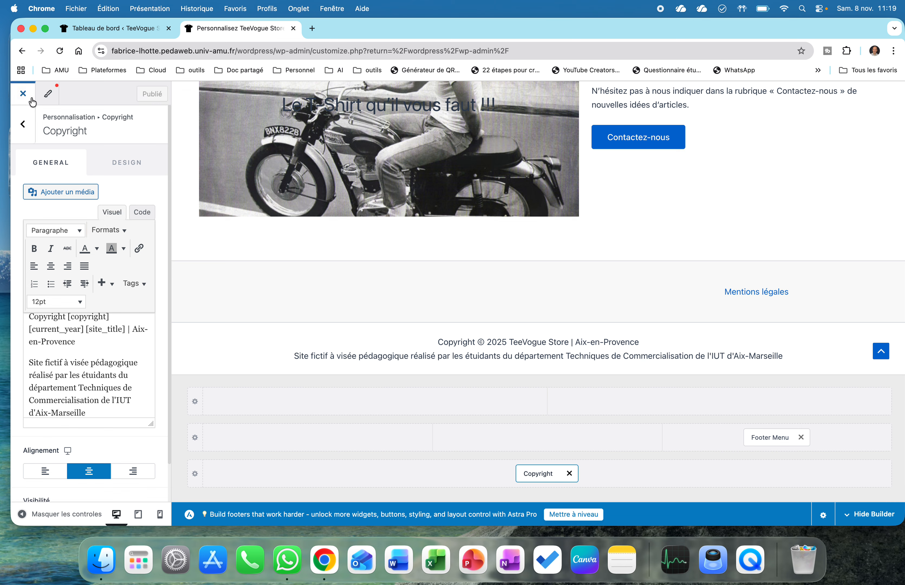
{"action": "left_click", "coordinate": [23, 94]}
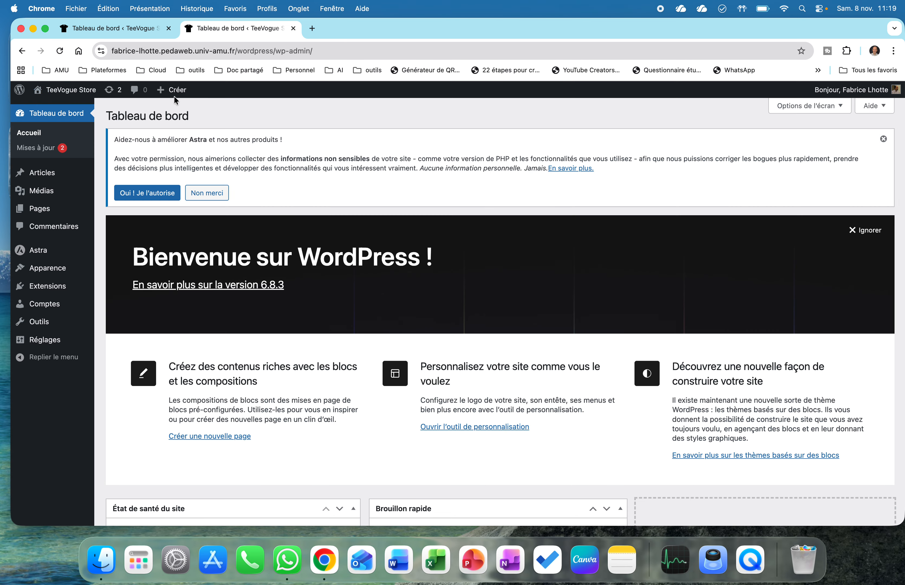
{"action": "left_click", "coordinate": [90, 34]}
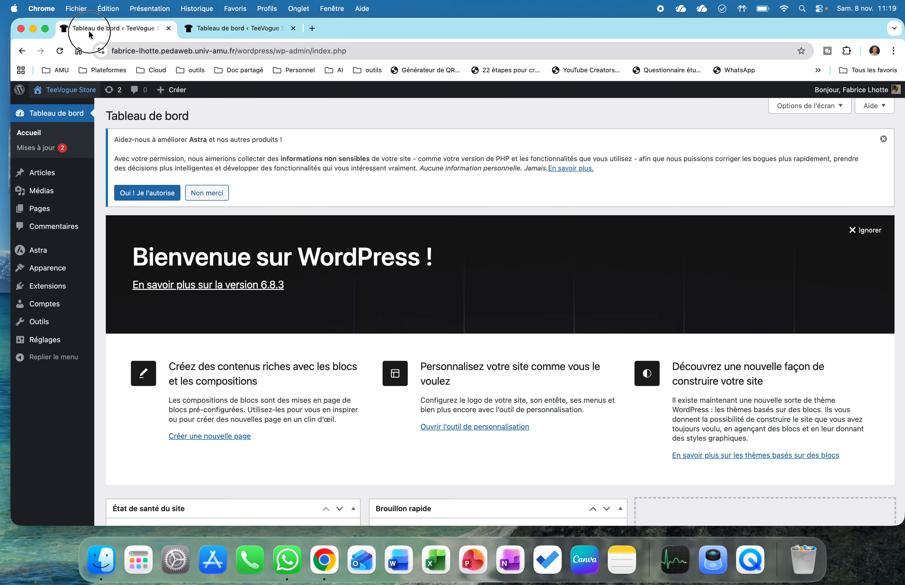
{"action": "left_click", "coordinate": [203, 31]}
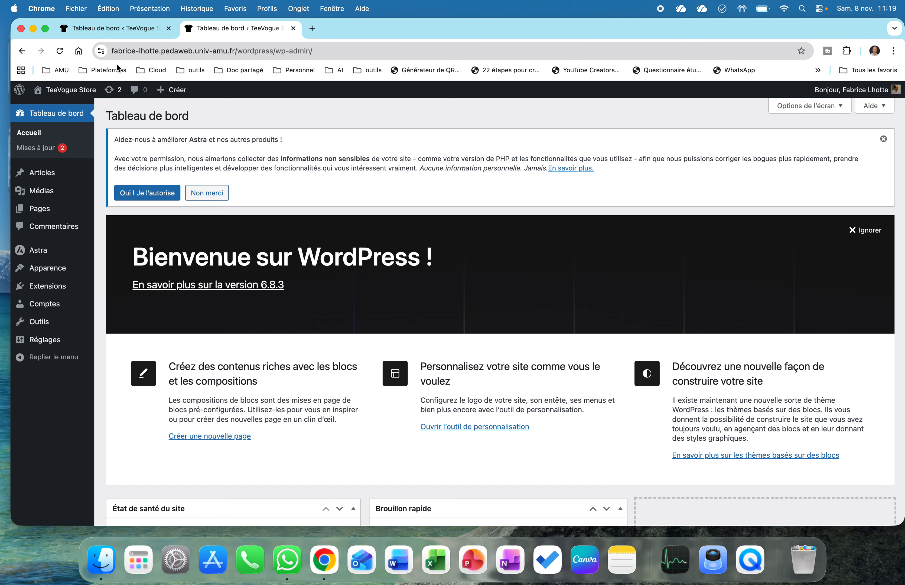
{"action": "left_click", "coordinate": [90, 95]}
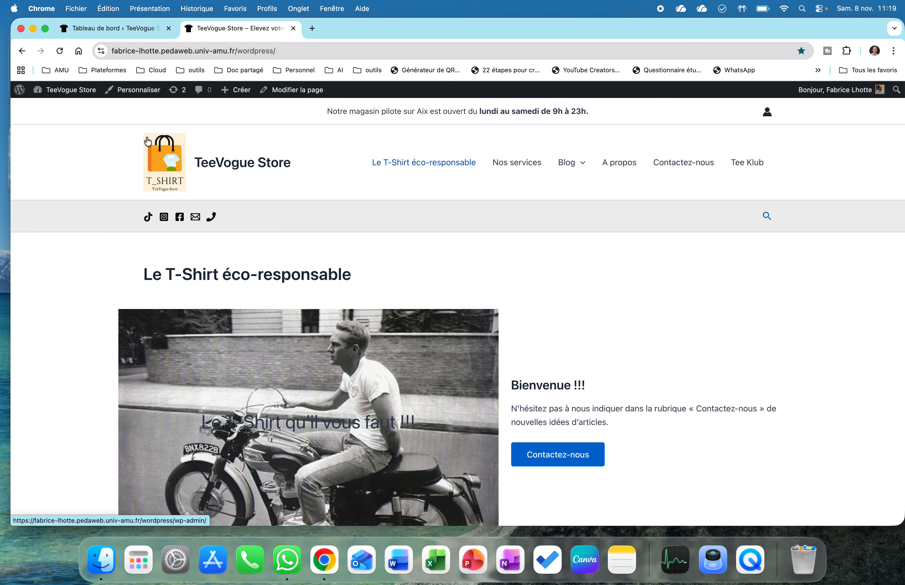
{"action": "scroll", "coordinate": [240, 174], "scroll_direction": "down", "scroll_amount": 5}
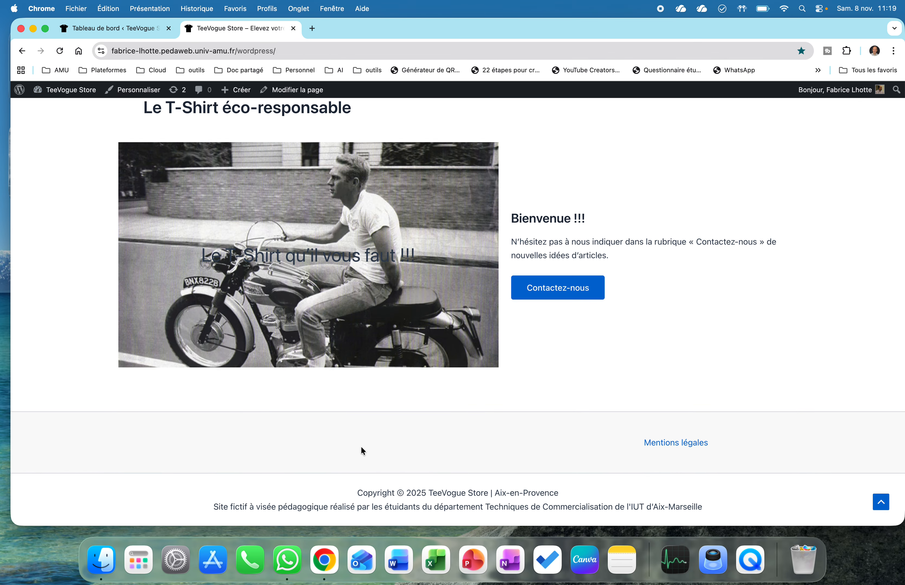